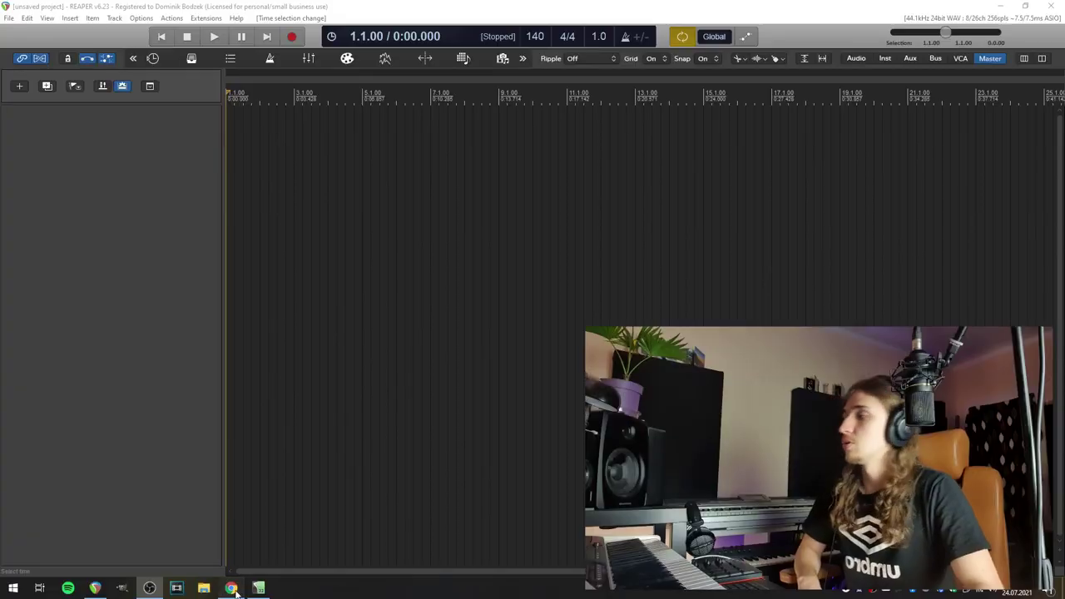
- Bring the makenweb.com SpleeterGUI page forward and read through it, noting its AVX requirement
click(231, 588)
scroll(312, 308, down, 3)
scroll(312, 310, down, 1)
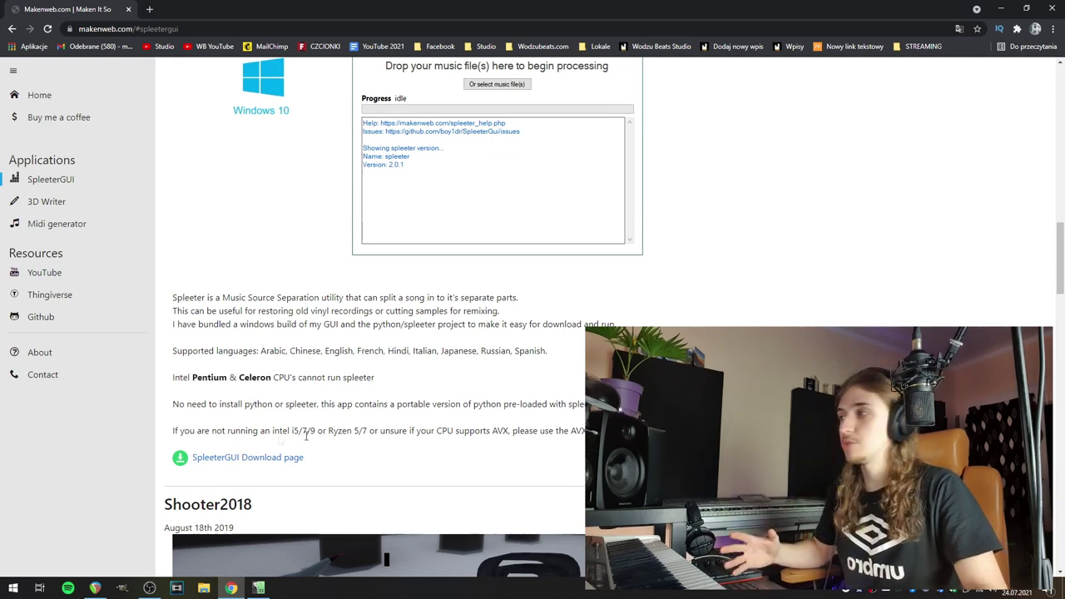
drag(492, 430, 508, 431)
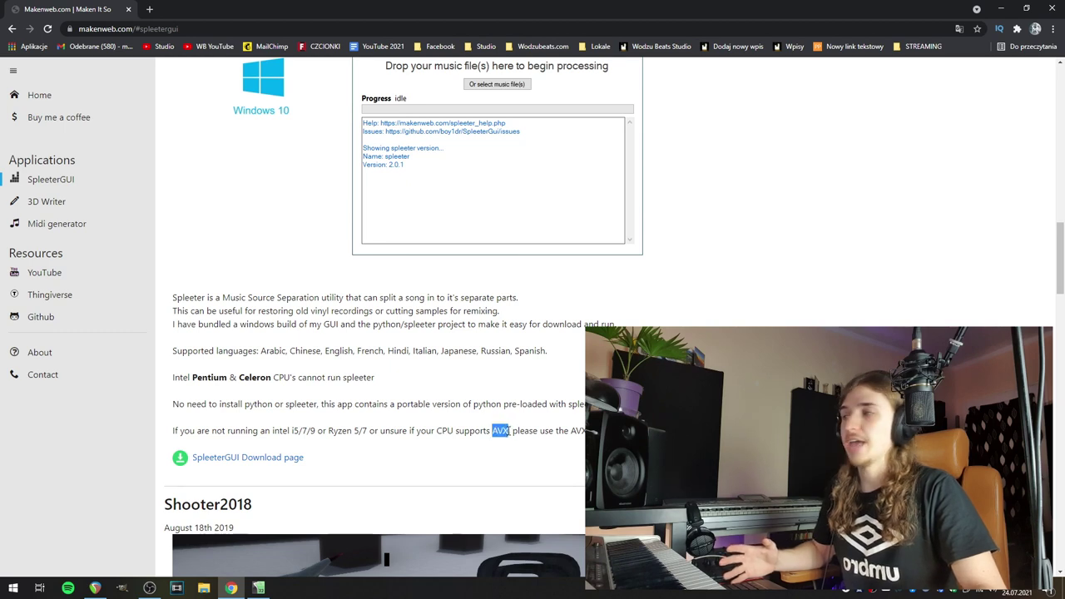
click(482, 427)
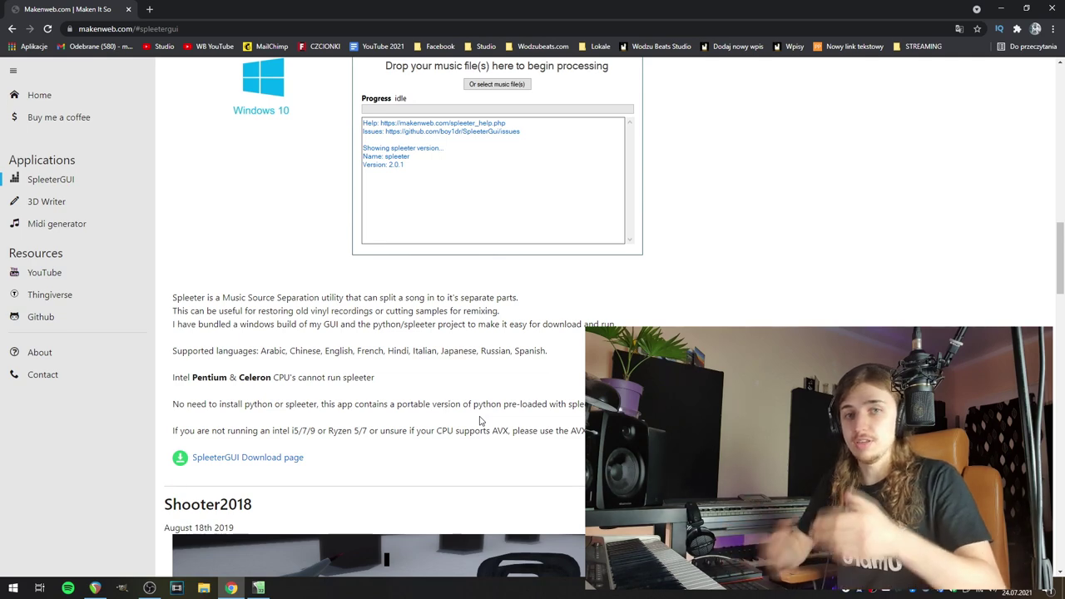
scroll(480, 421, up, 5)
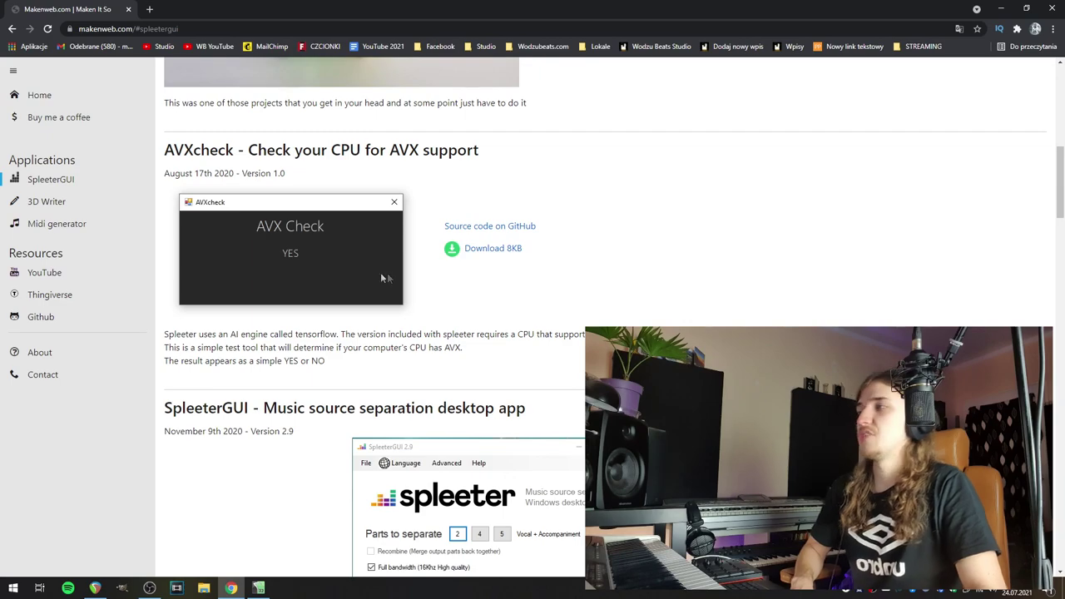
scroll(343, 272, down, 6)
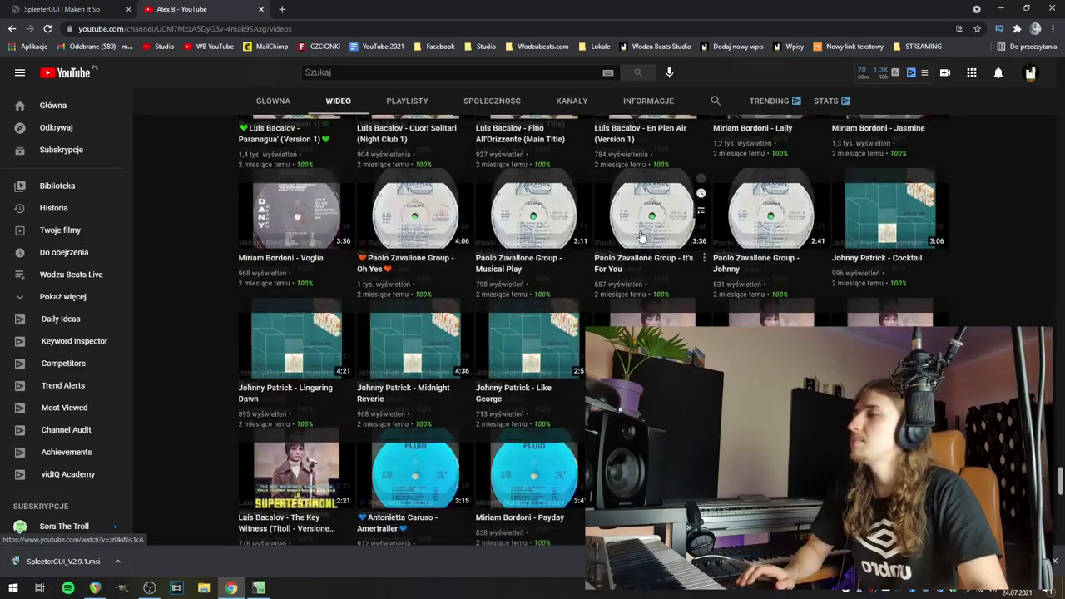
- Find 'François De Roubaix - La Recherche' on the channel's Videos tab and pause it at 0:46
scroll(640, 237, down, 6)
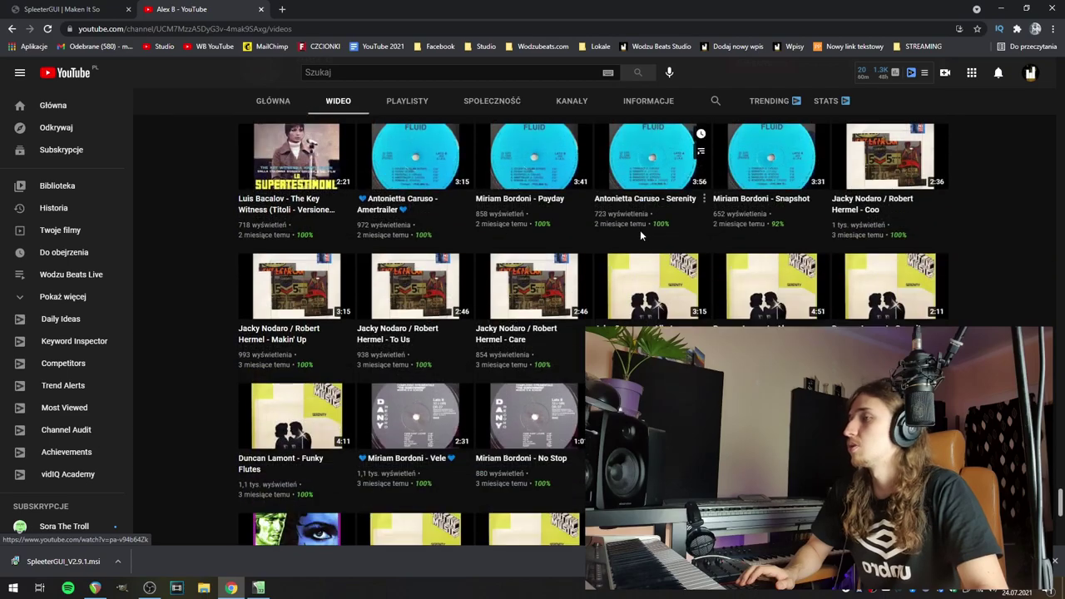
scroll(641, 237, down, 5)
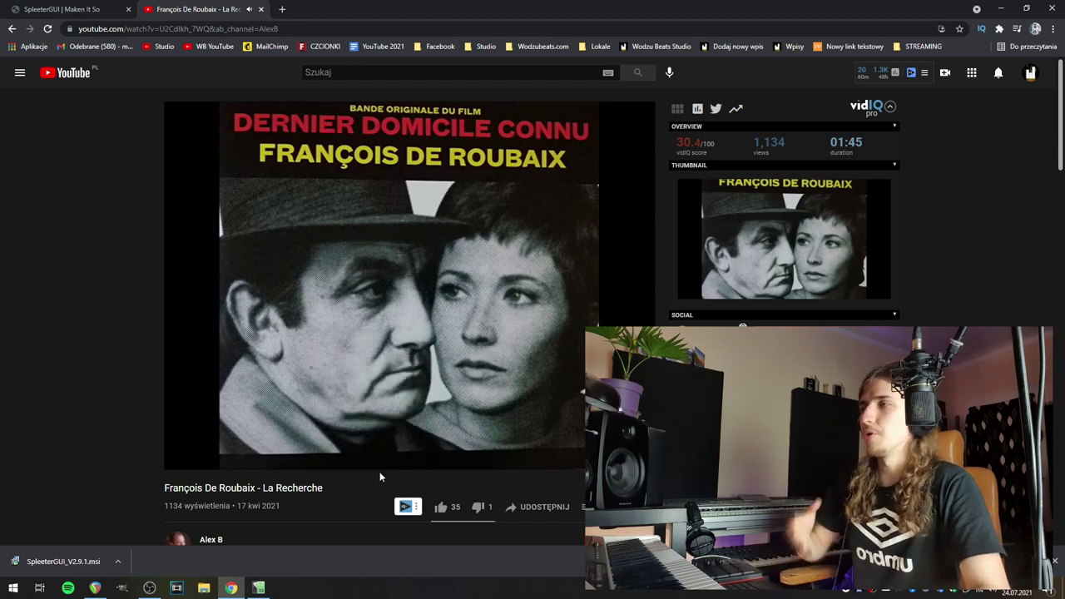
click(302, 374)
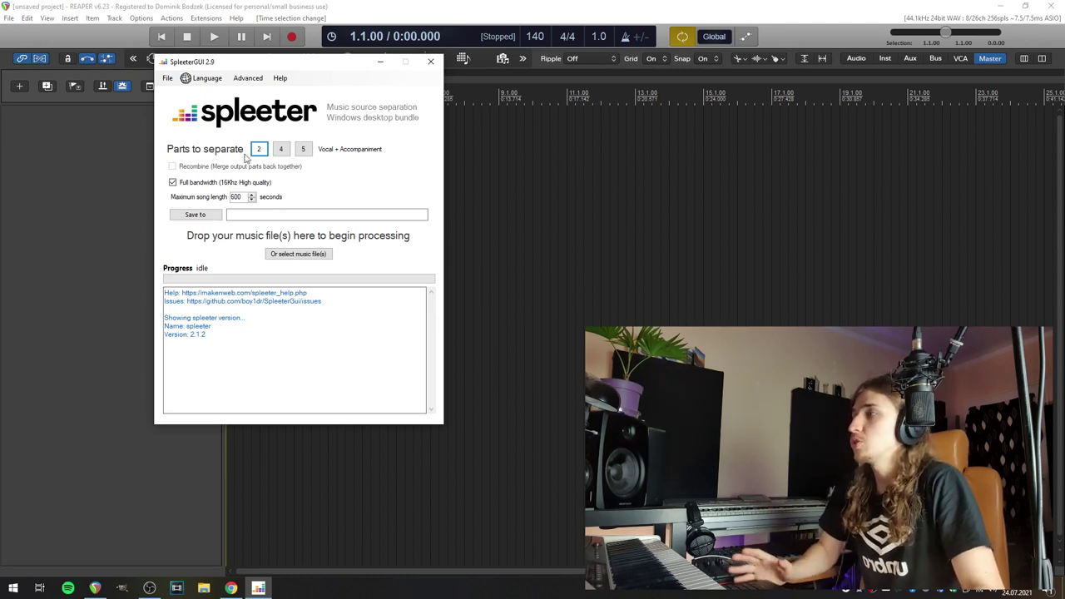
- Set SpleeterGUI's Parts to separate to 5, the split that includes piano
click(282, 153)
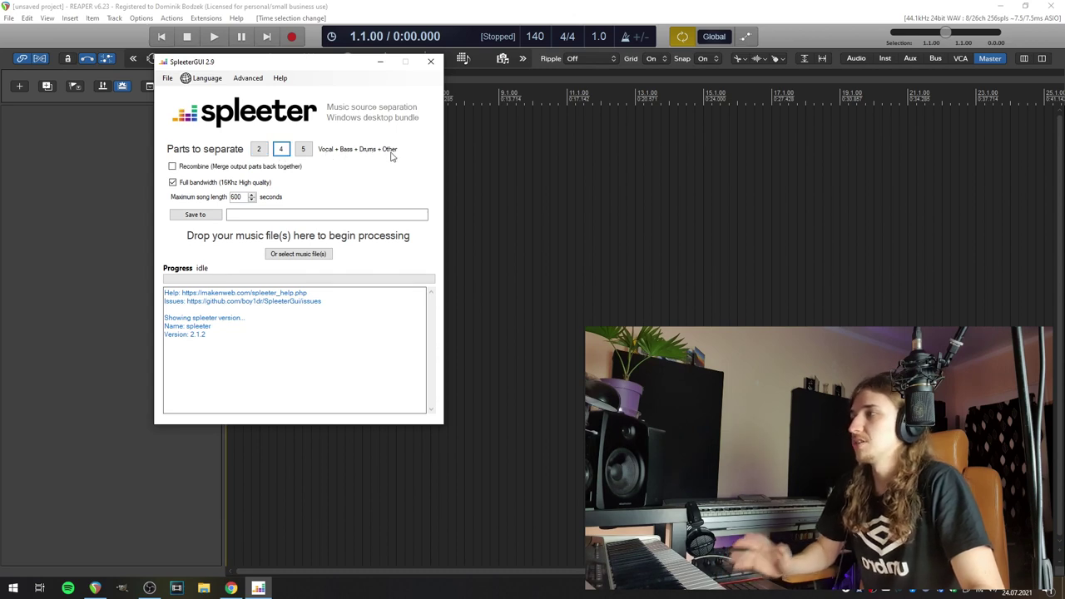
click(305, 151)
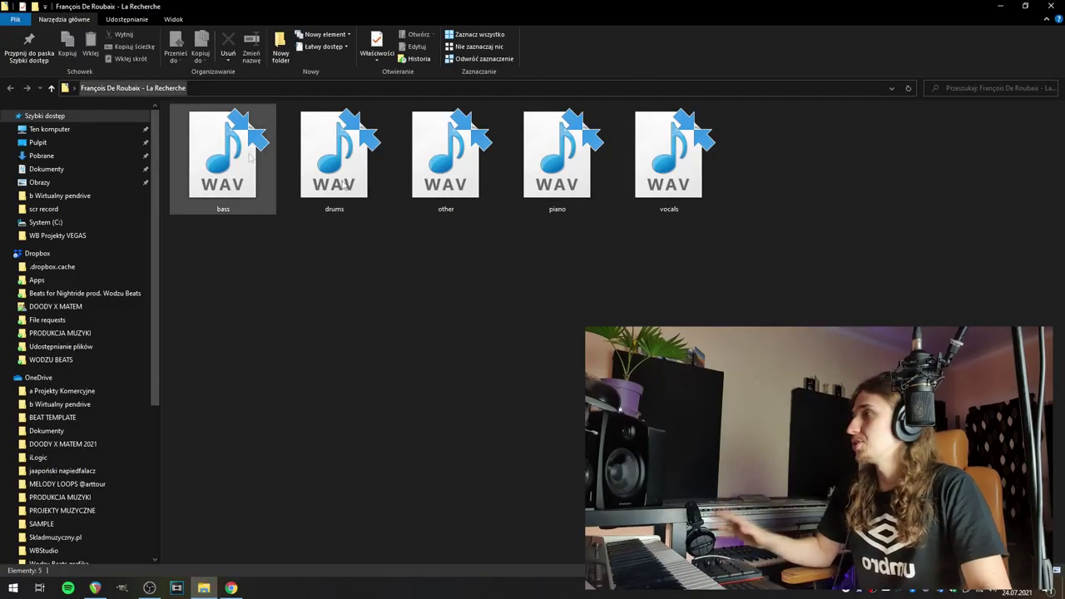
- Drag the five stem WAV files into REAPER and import them as separate tracks
drag(799, 302, 245, 131)
drag(329, 200, 229, 125)
key(Return)
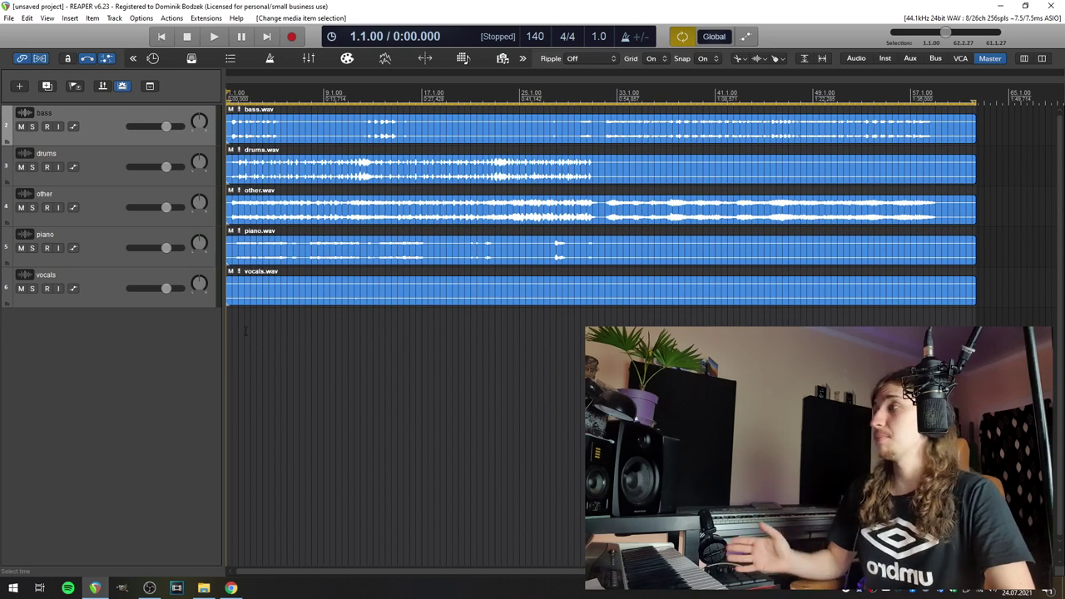
- Solo the bass track and play it from near the start, jumping ahead to around bar 35
click(31, 127)
scroll(281, 373, up, 3)
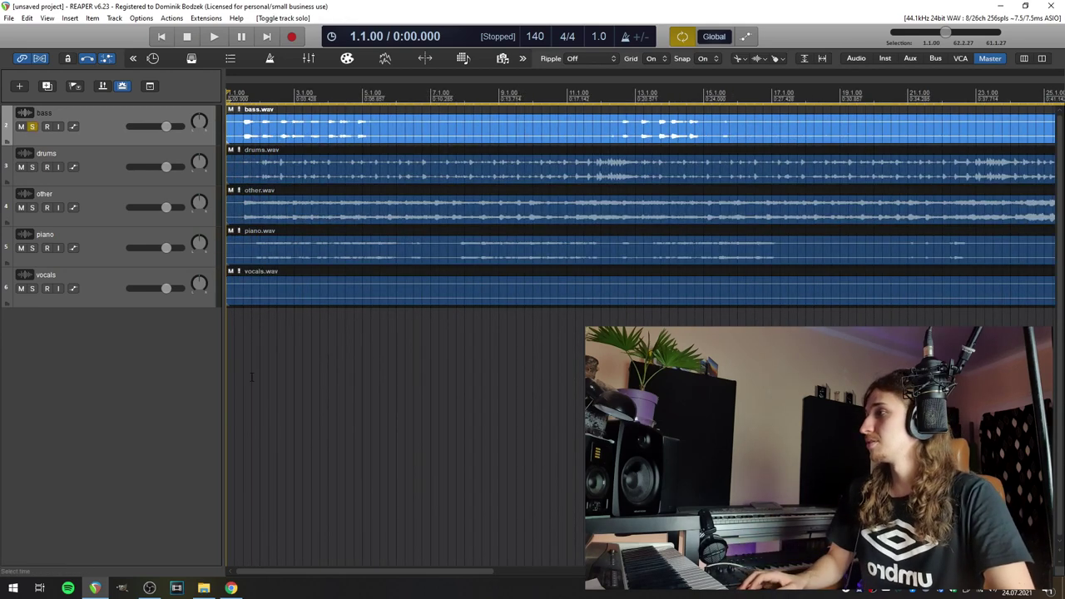
click(252, 377)
key(space)
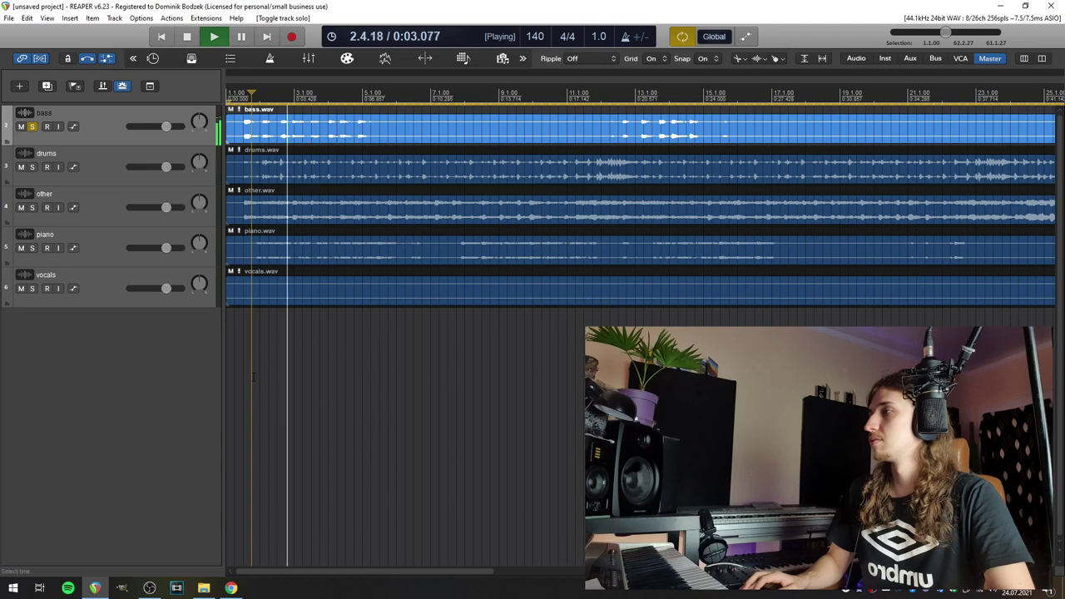
scroll(254, 377, down, 2)
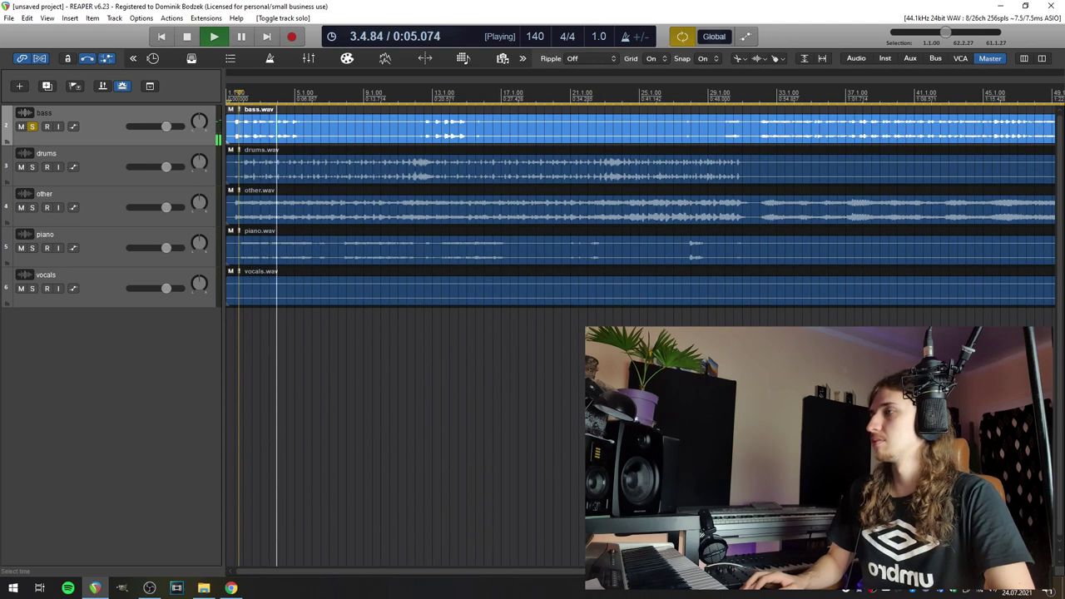
scroll(642, 374, down, 1)
click(642, 375)
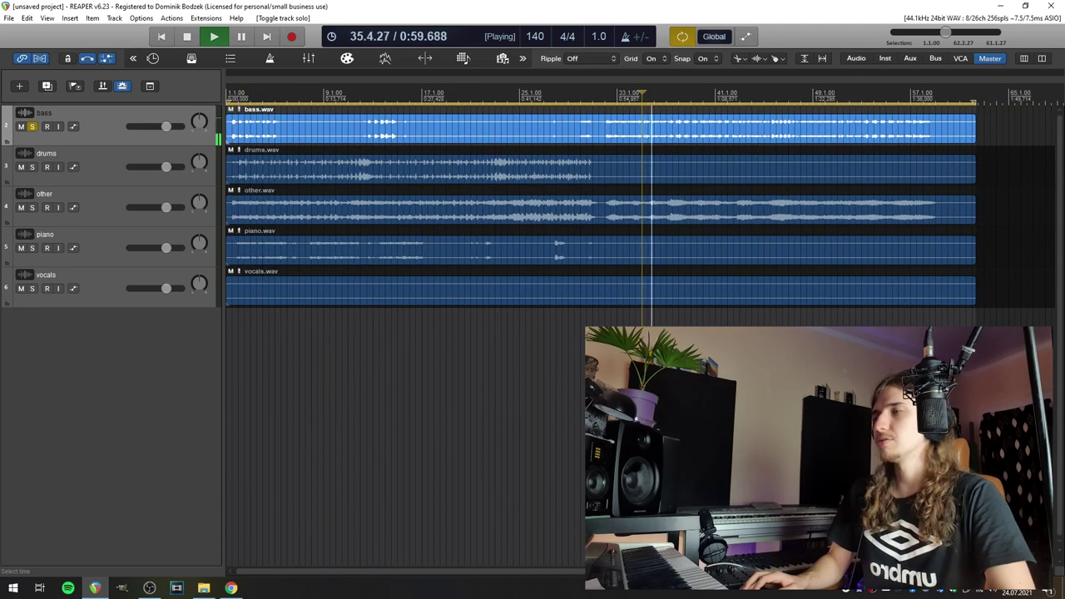
key(space)
- Move the solo from bass to drums and play the drums stem before stopping
click(32, 126)
click(31, 168)
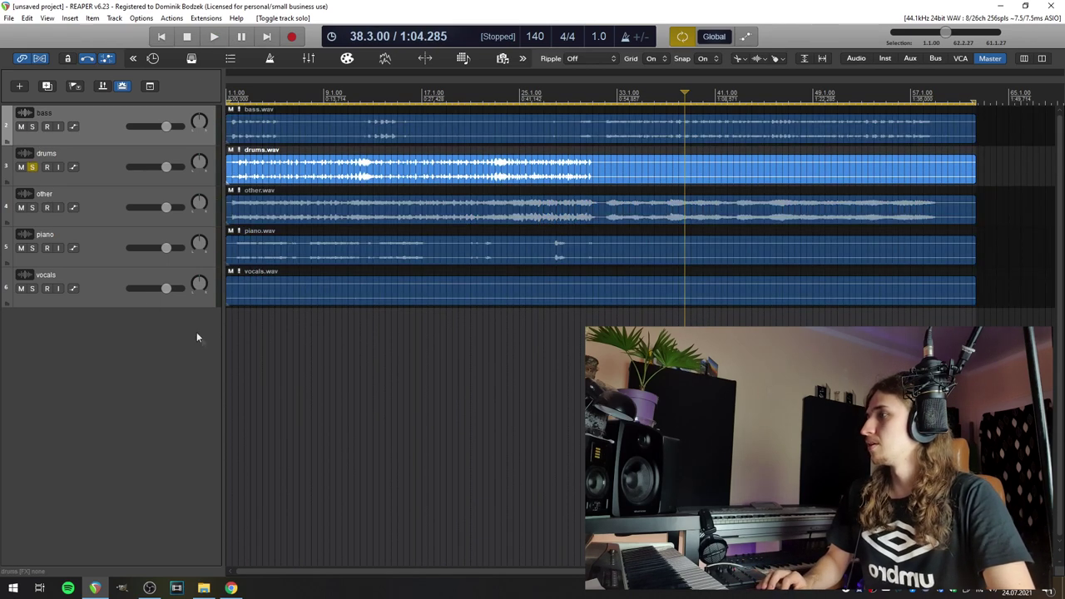
key(space)
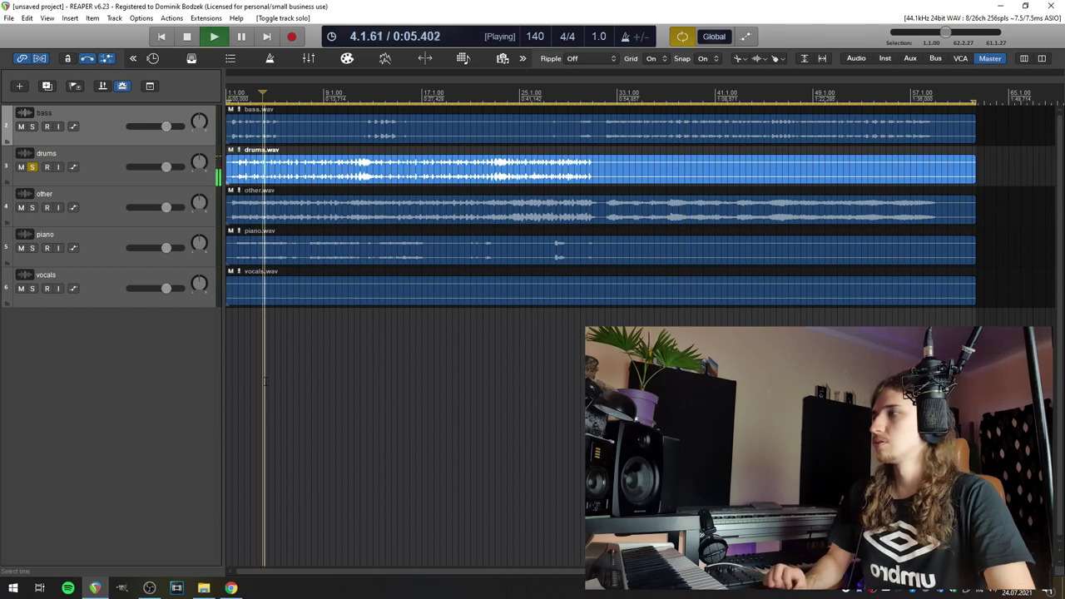
click(32, 167)
key(space)
- Solo the other track and play it, jumping ahead to bars 11, 24 and 33
click(31, 207)
key(space)
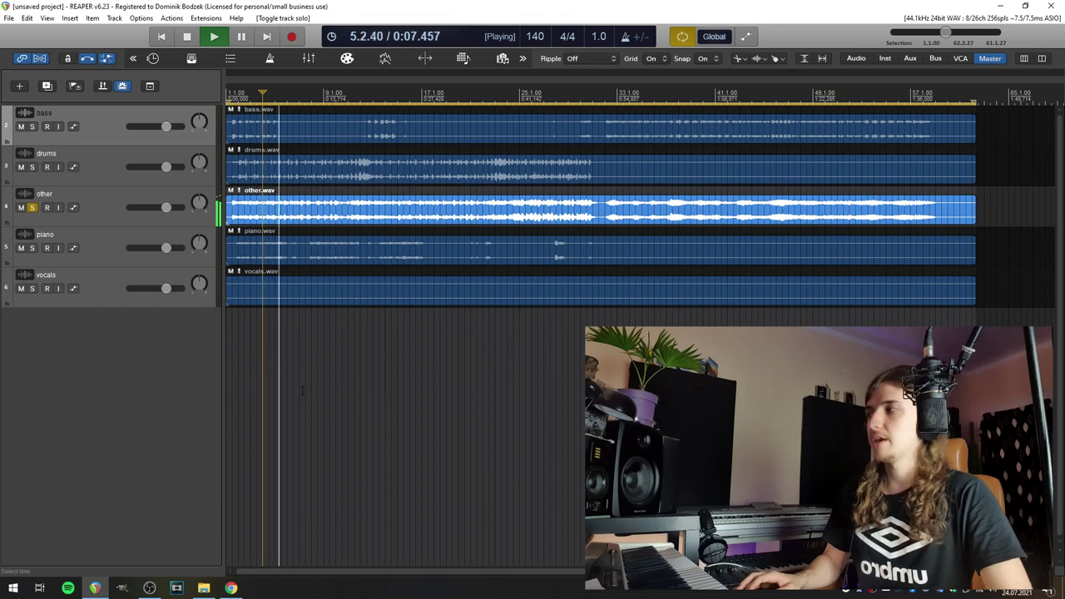
click(349, 398)
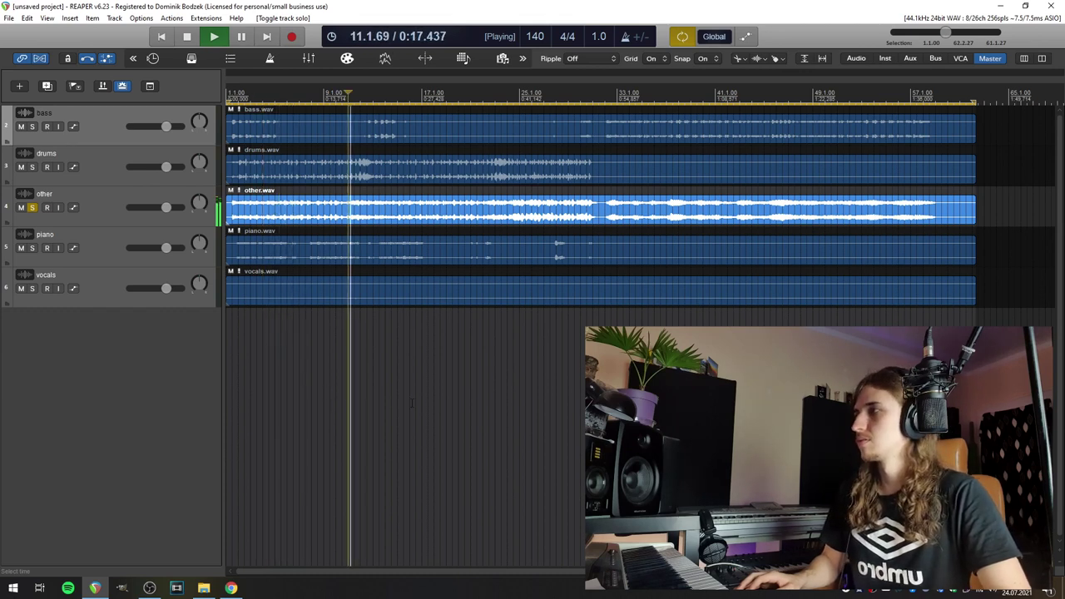
click(514, 403)
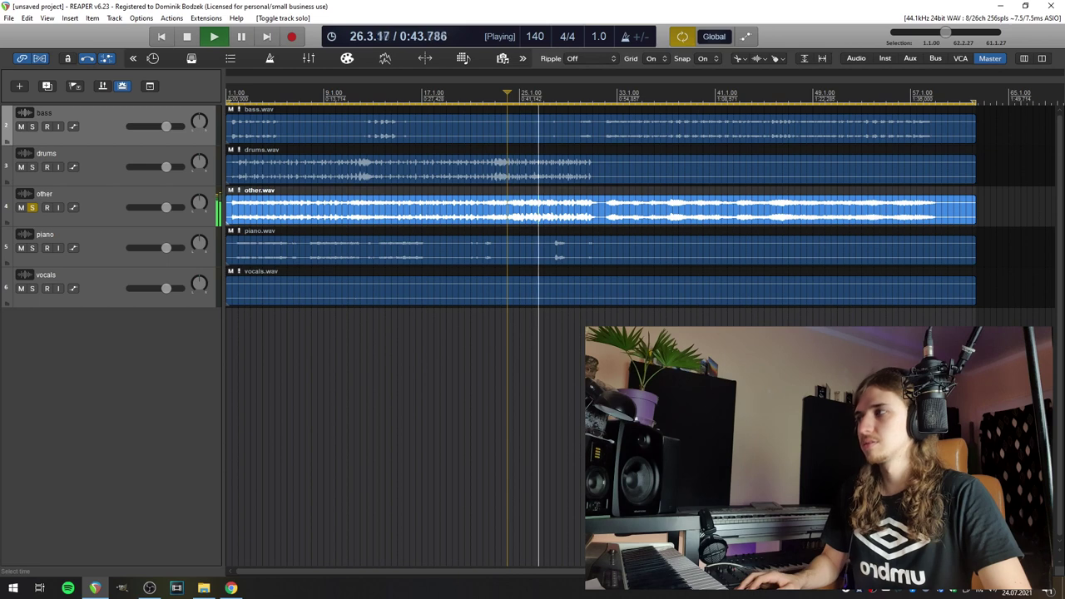
click(612, 399)
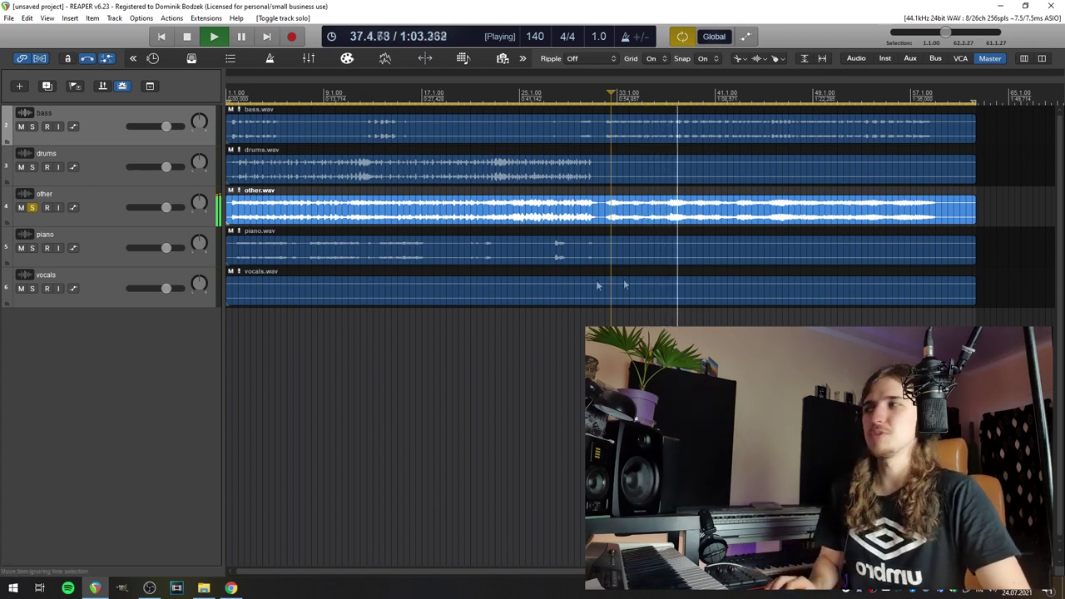
key(space)
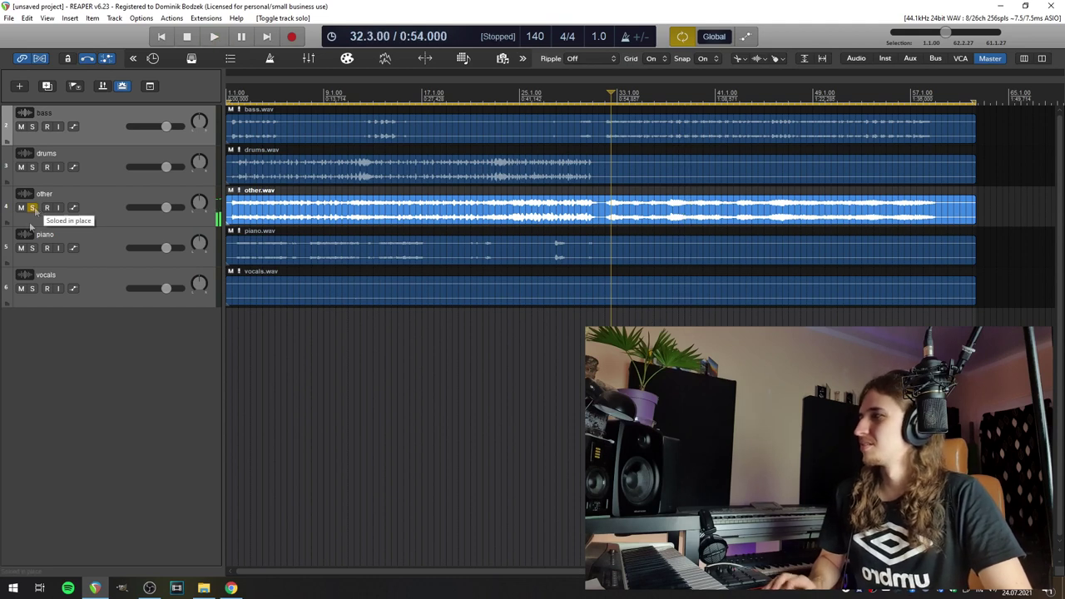
- Move the solo from the other track to piano and start playback
click(31, 248)
click(32, 207)
key(space)
- Listen to the piano stem around bars 15, 10 and 25, then stop playback
click(402, 363)
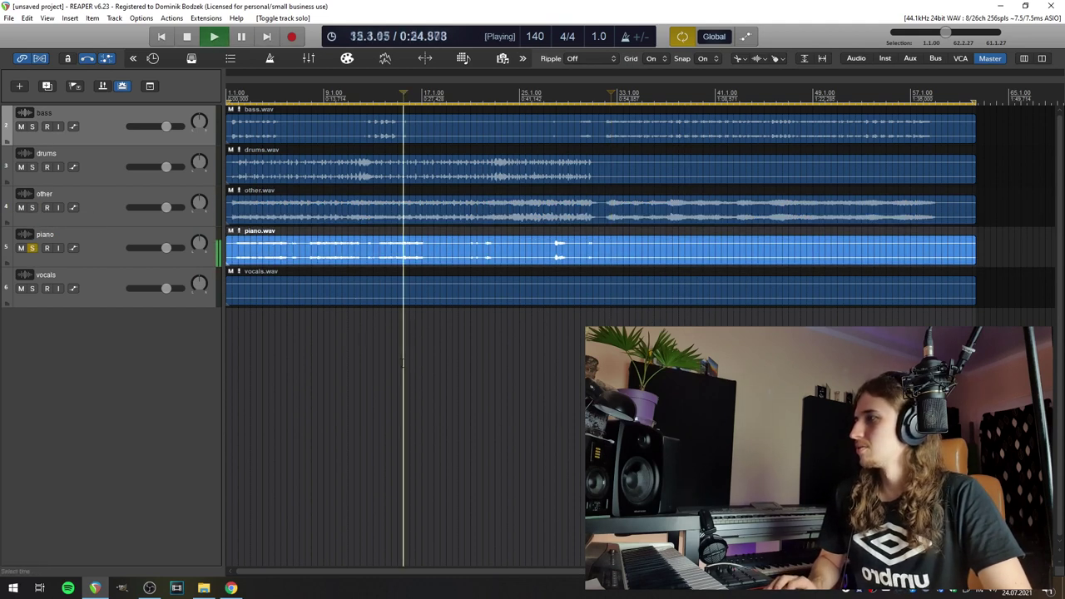
click(336, 362)
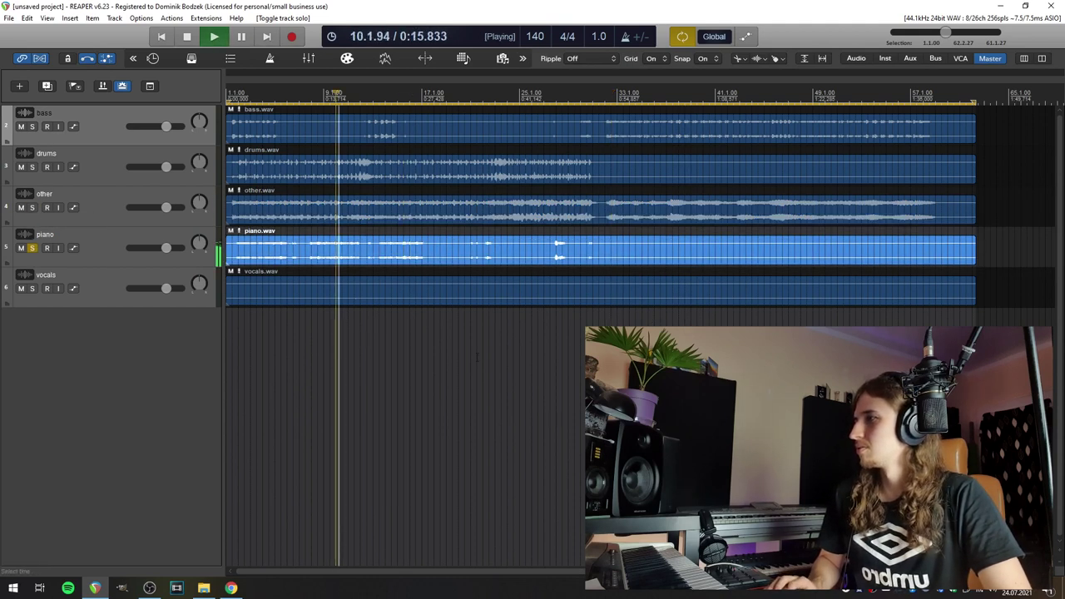
click(550, 353)
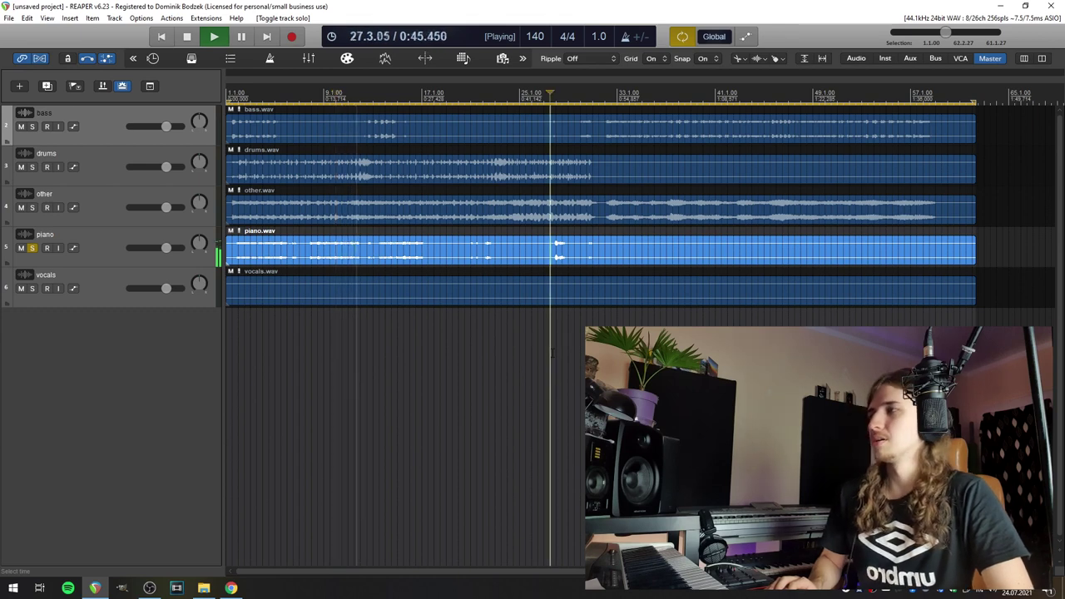
key(space)
- Move the solo from piano to vocals, select the vocals item and briefly play it
click(32, 247)
click(31, 288)
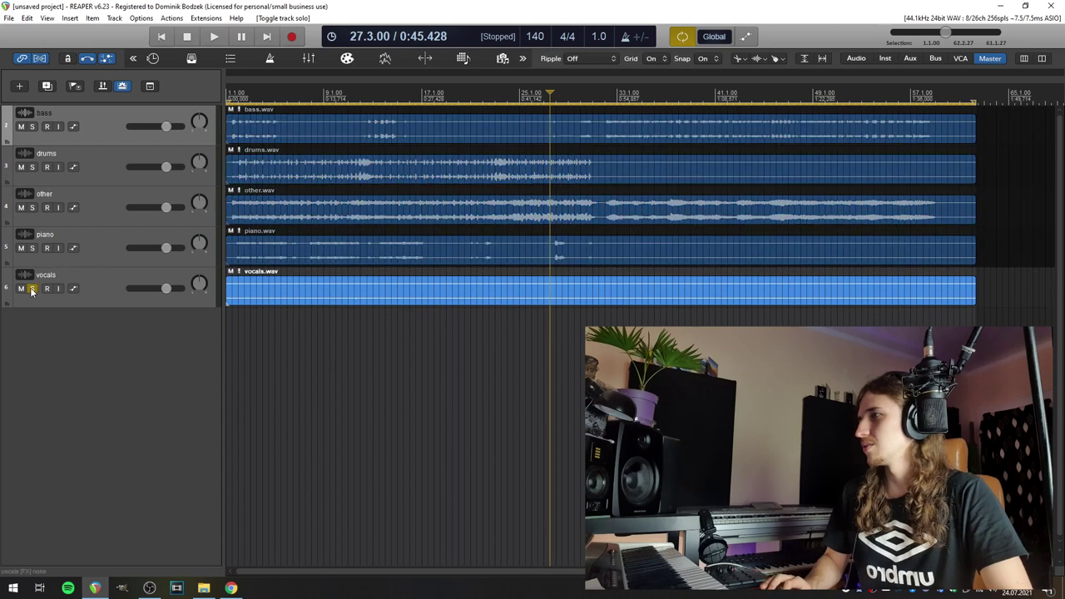
click(193, 304)
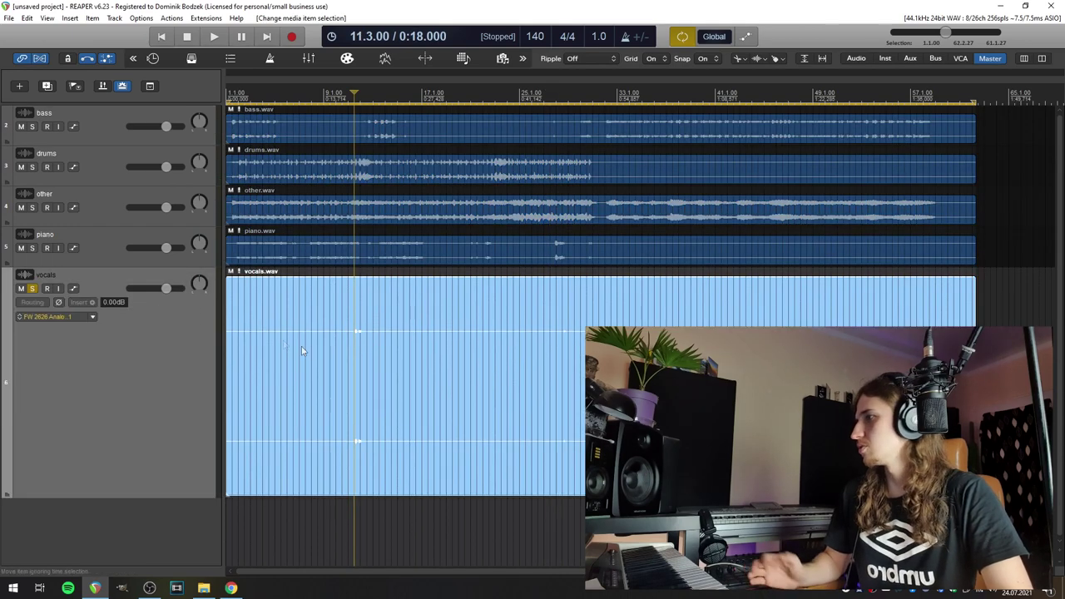
key(space)
key(space)
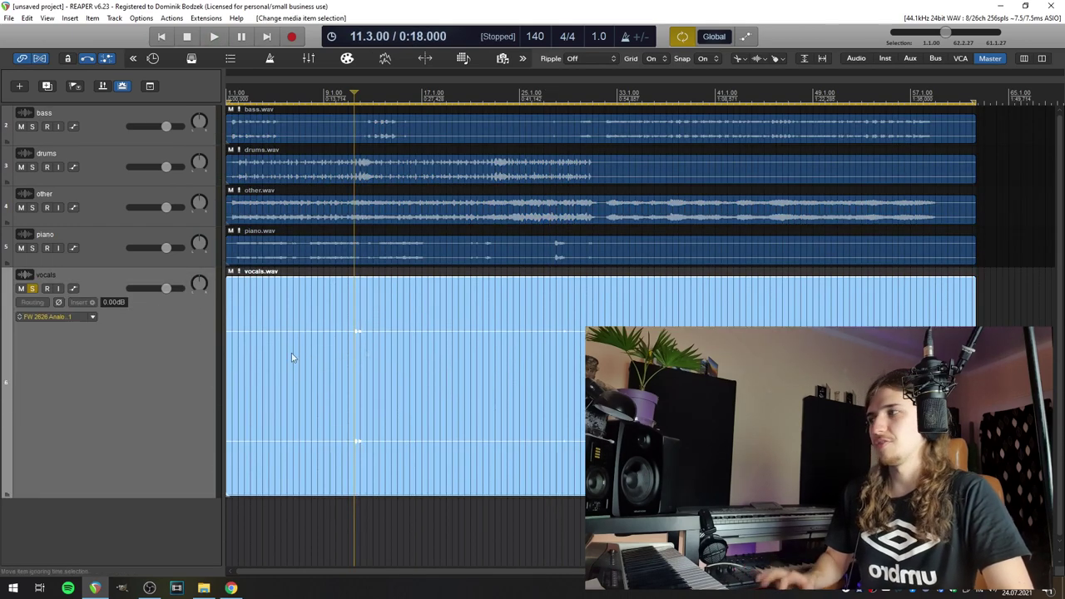